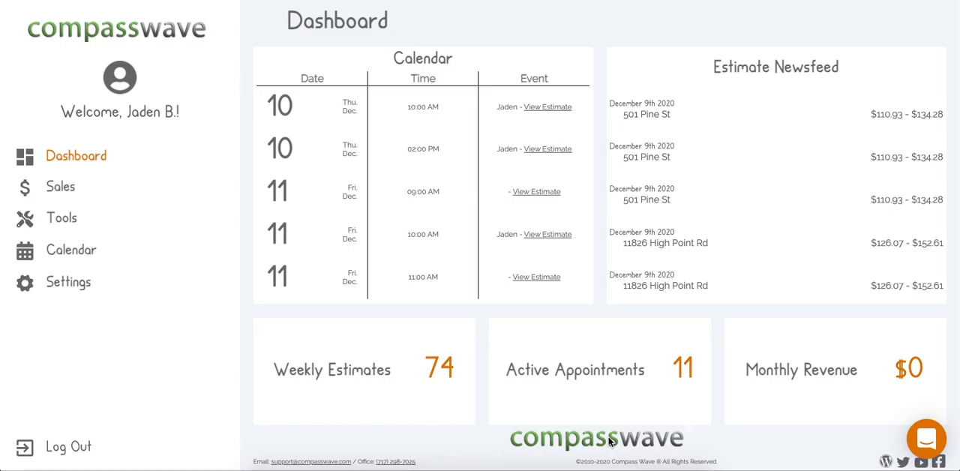
Open the Questions page and show the list of active questions.
click(64, 219)
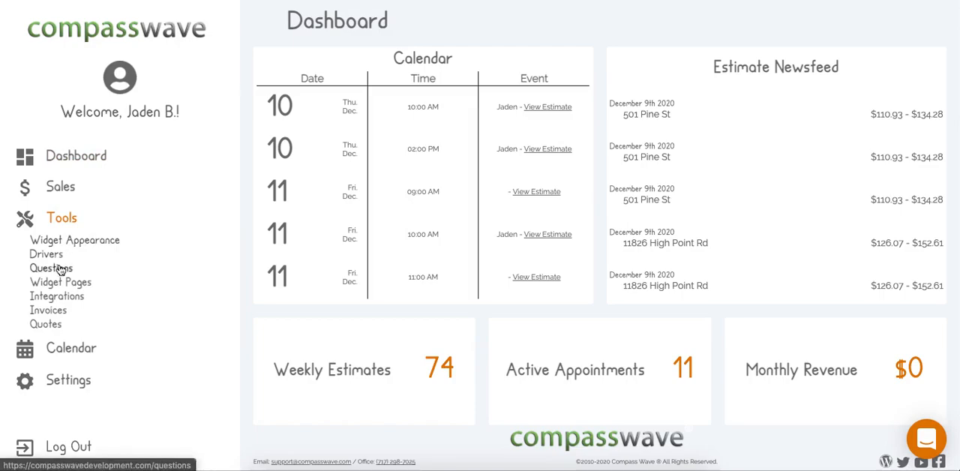
click(60, 269)
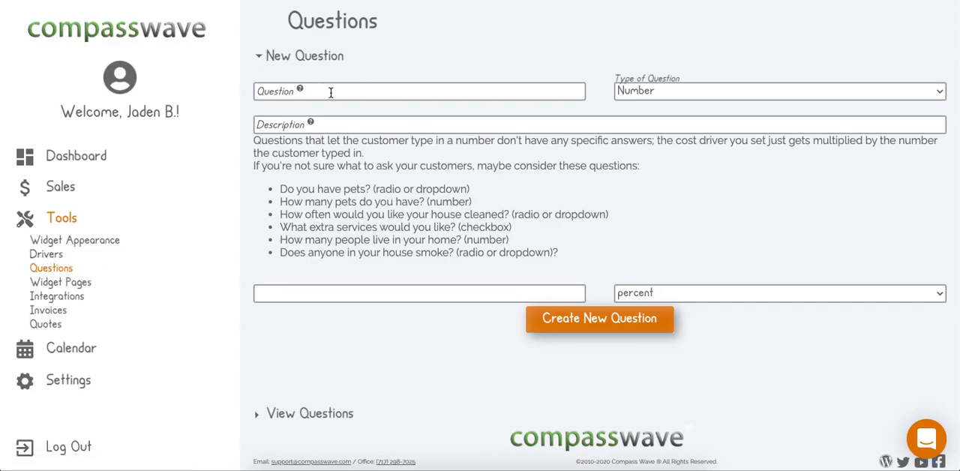
click(326, 416)
click(306, 99)
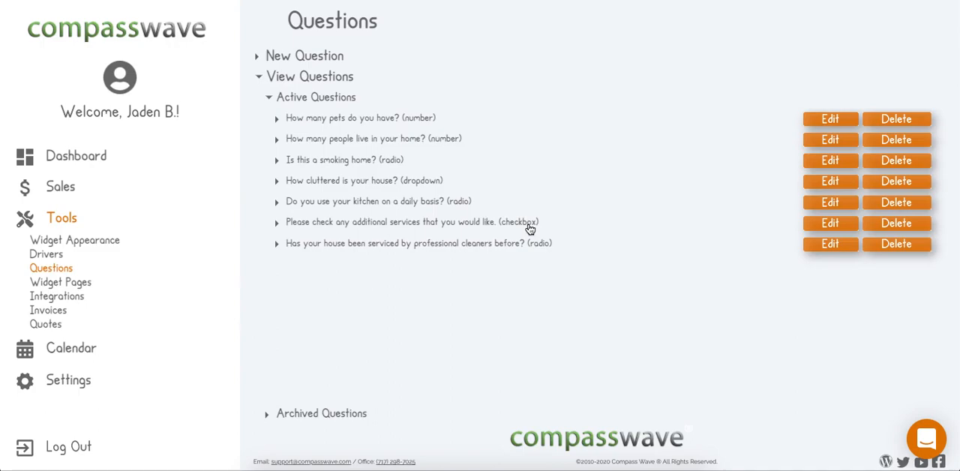
Review the new question form's question and description fields and question type options, comparing them with the existing questions.
click(321, 58)
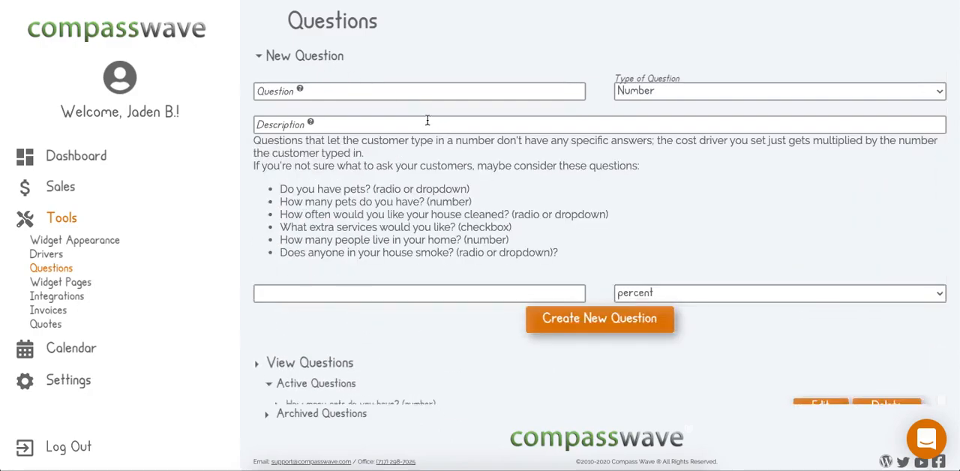
click(317, 94)
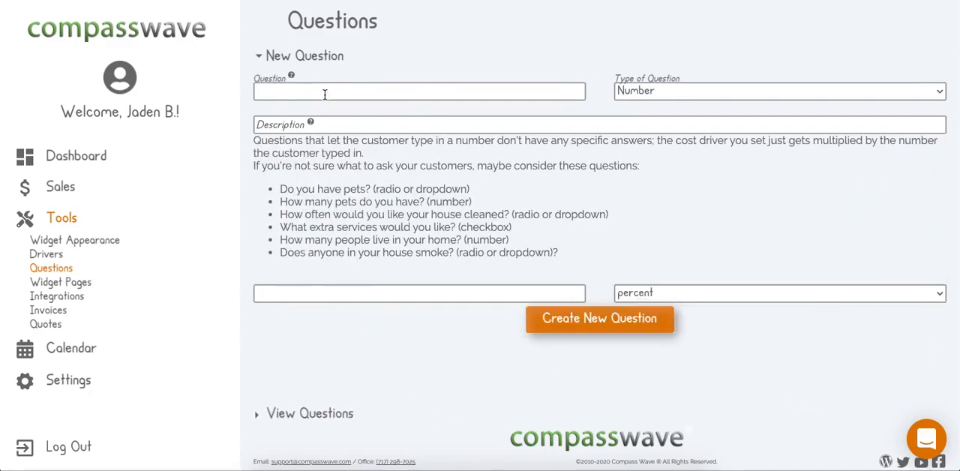
click(278, 124)
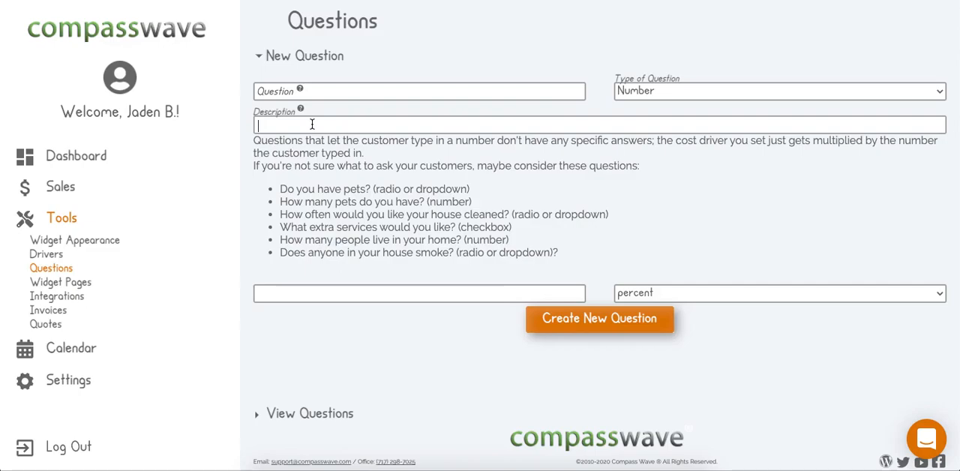
click(285, 413)
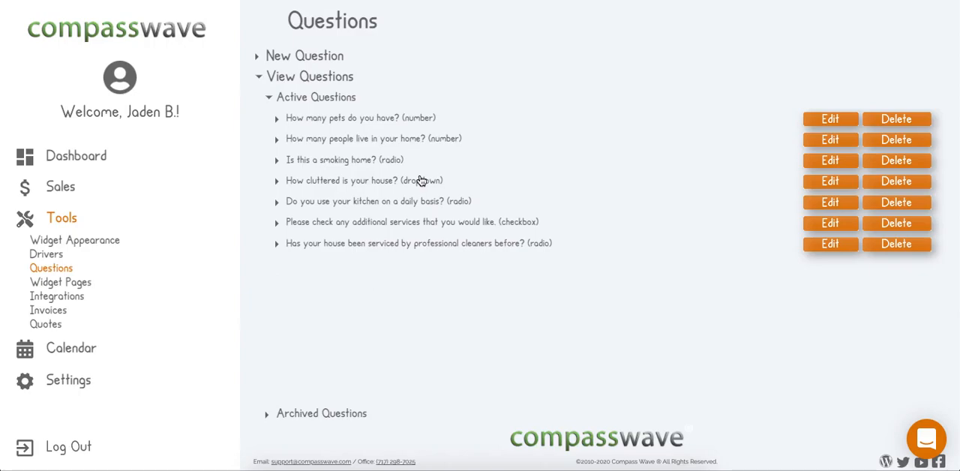
click(350, 52)
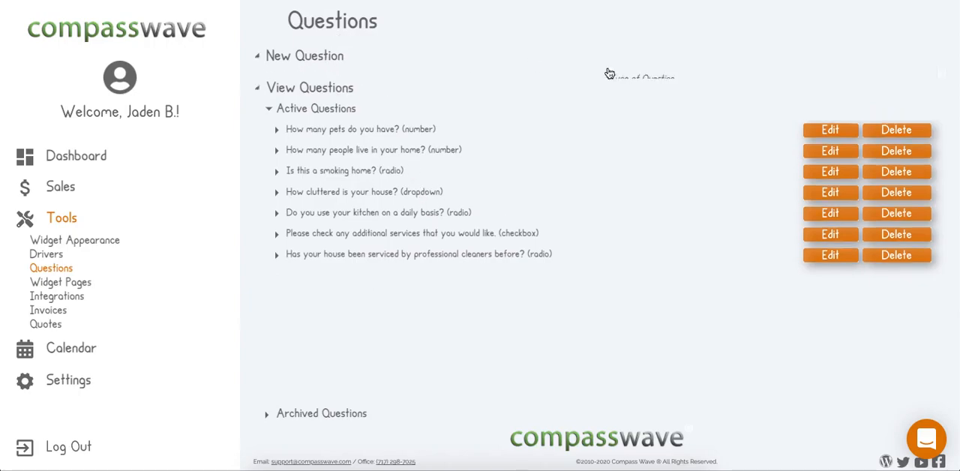
click(706, 91)
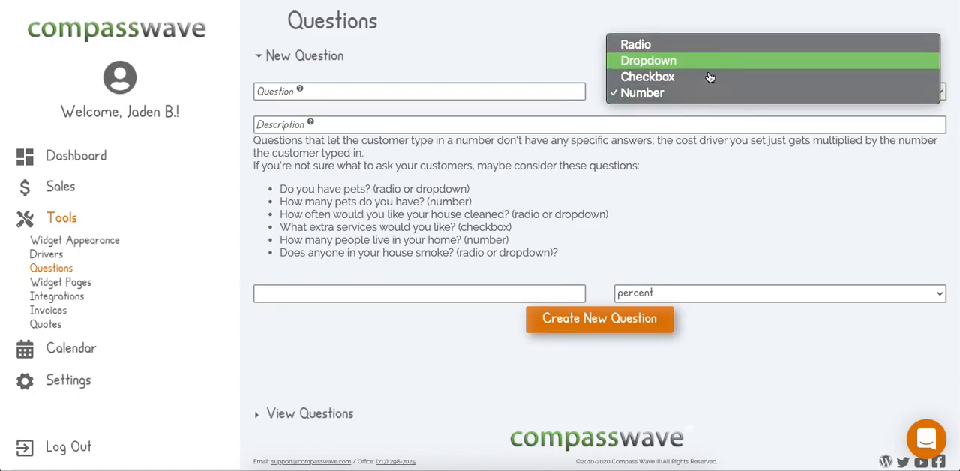
click(592, 169)
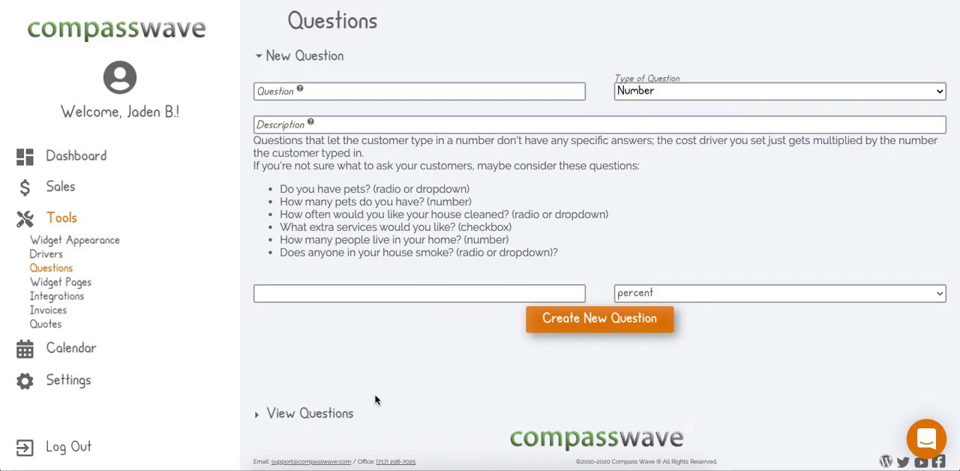
Examine the possible answers and price effects of the checkbox question "Please check any additional services that you would like.".
click(356, 413)
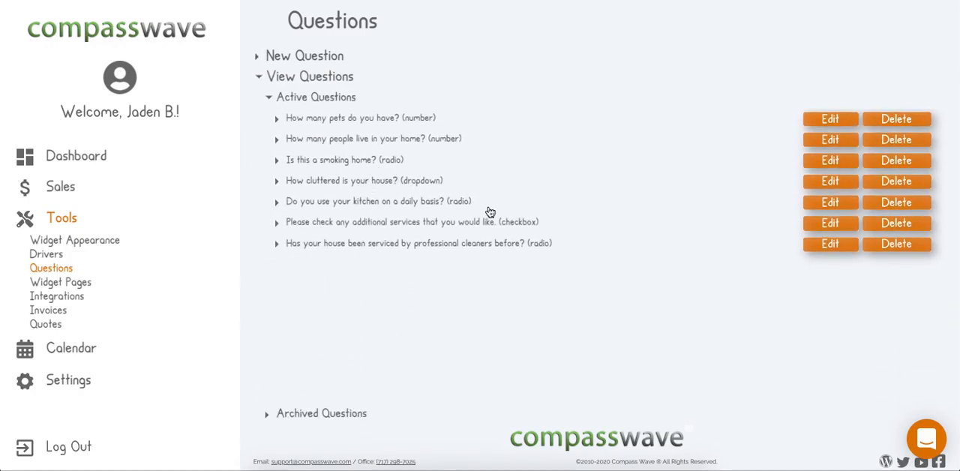
click(524, 224)
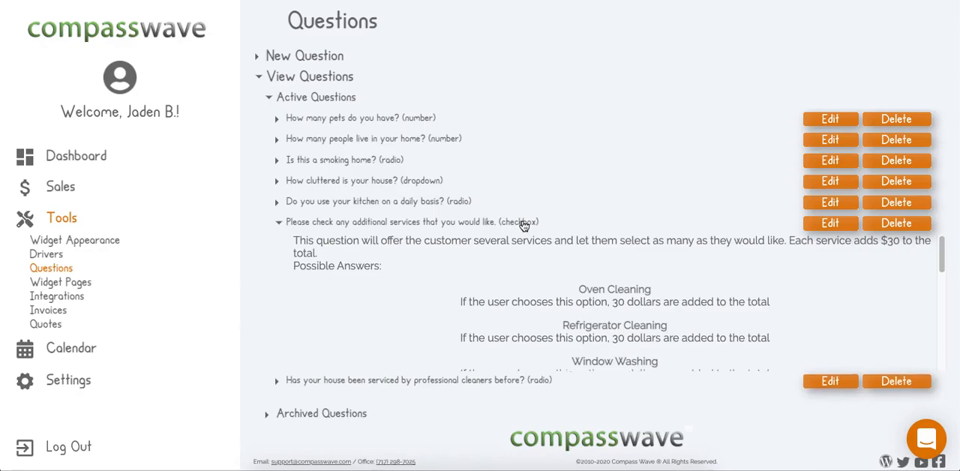
scroll(594, 286, down, 1)
scroll(663, 282, down, 1)
scroll(663, 282, up, 1)
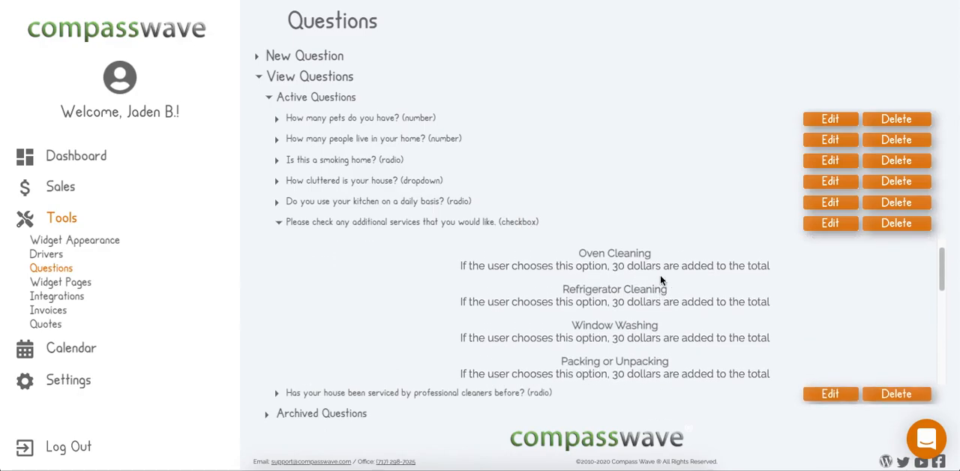
scroll(646, 291, down, 1)
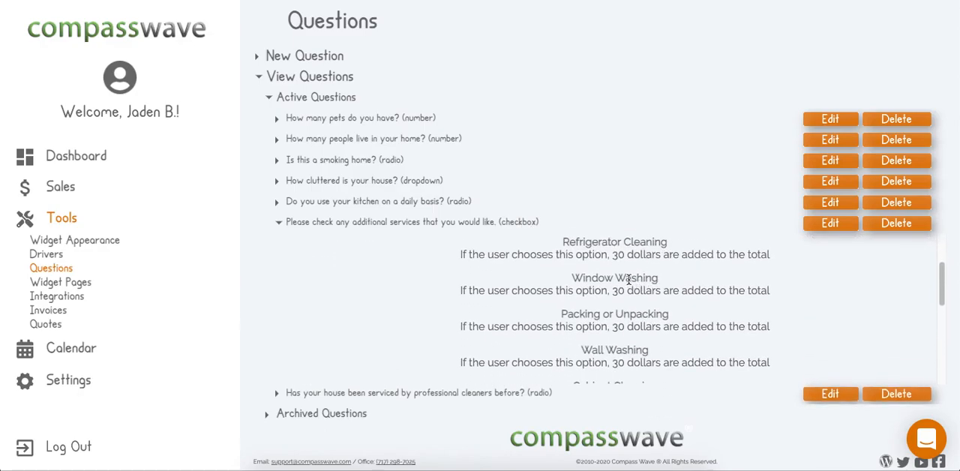
scroll(641, 282, down, 2)
scroll(652, 283, down, 5)
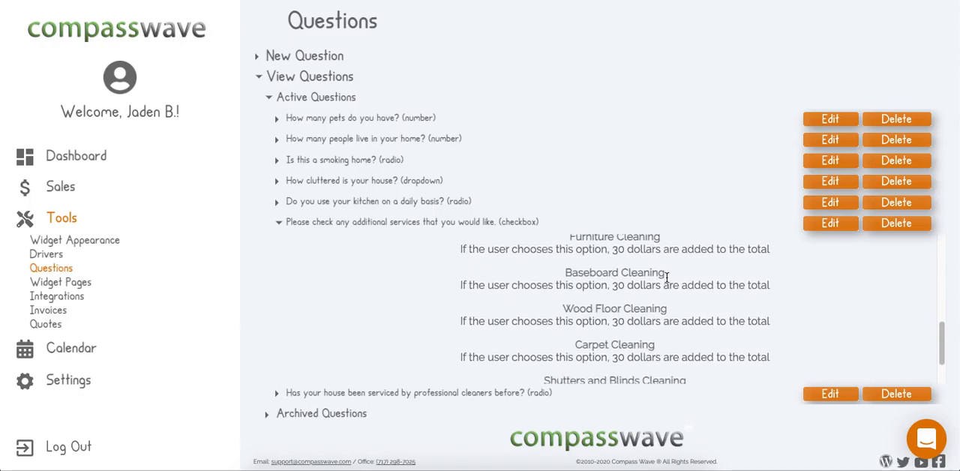
scroll(667, 279, up, 5)
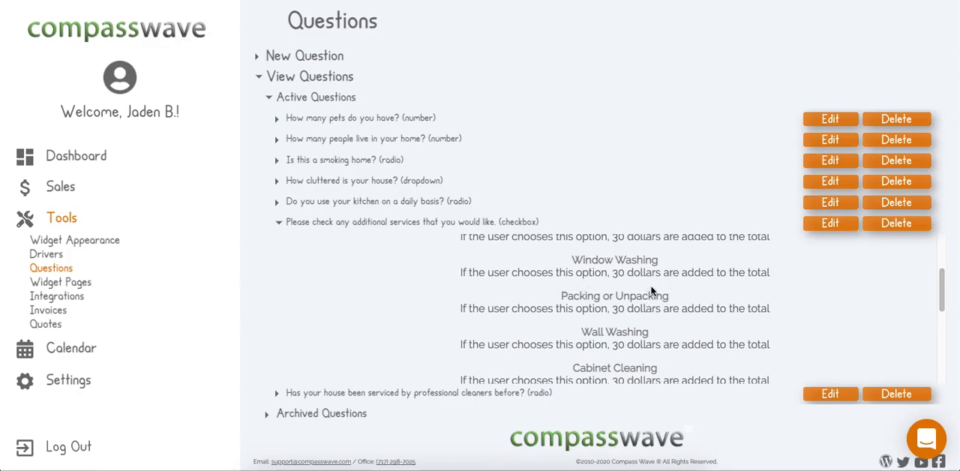
scroll(651, 291, up, 3)
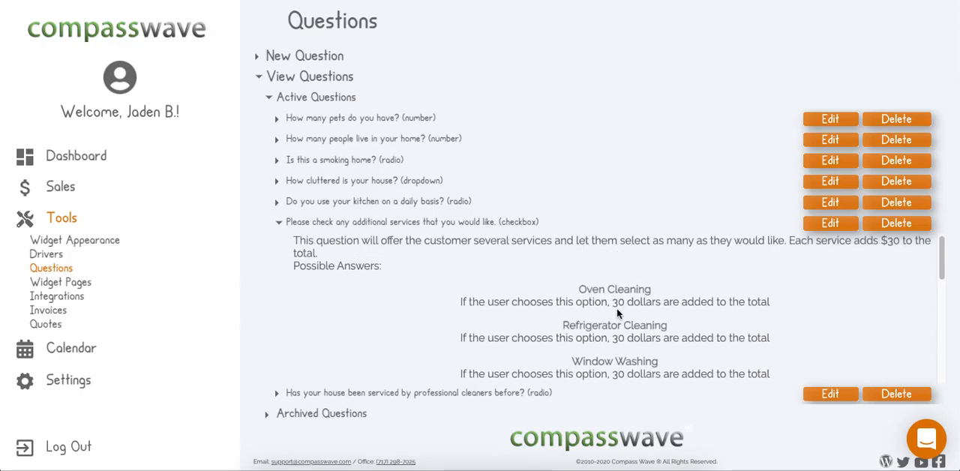
scroll(655, 303, down, 6)
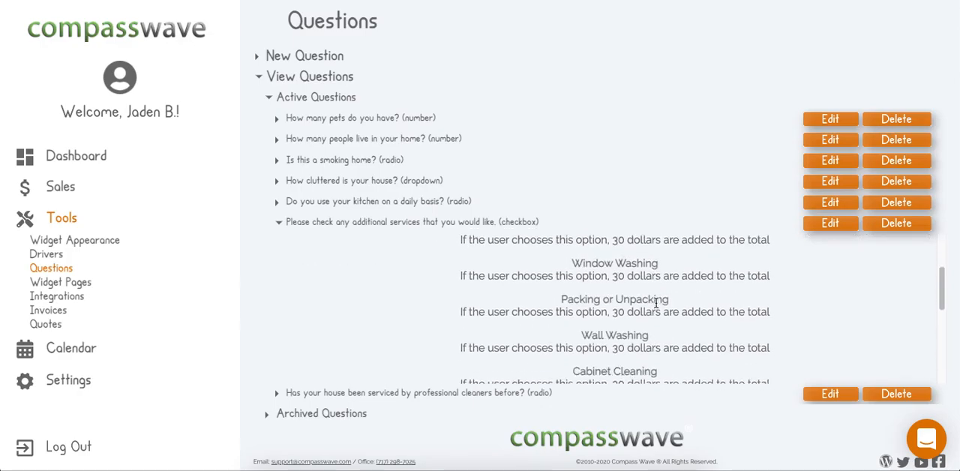
scroll(656, 304, down, 1)
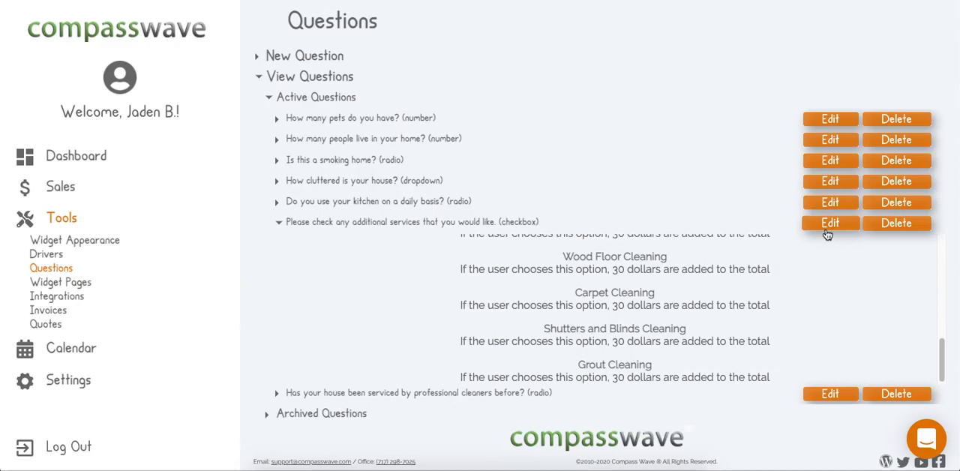
click(336, 223)
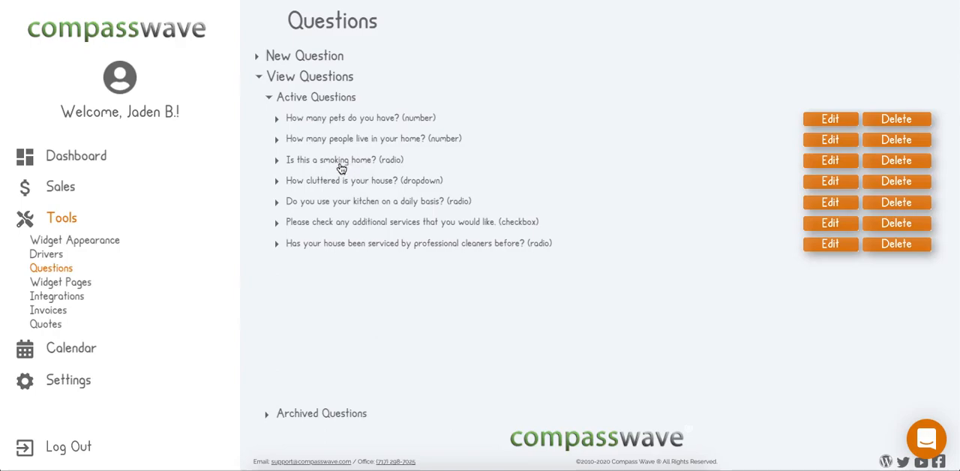
Examine the possible answers and percentage effects of the dropdown question "How cluttered is your house?".
click(343, 184)
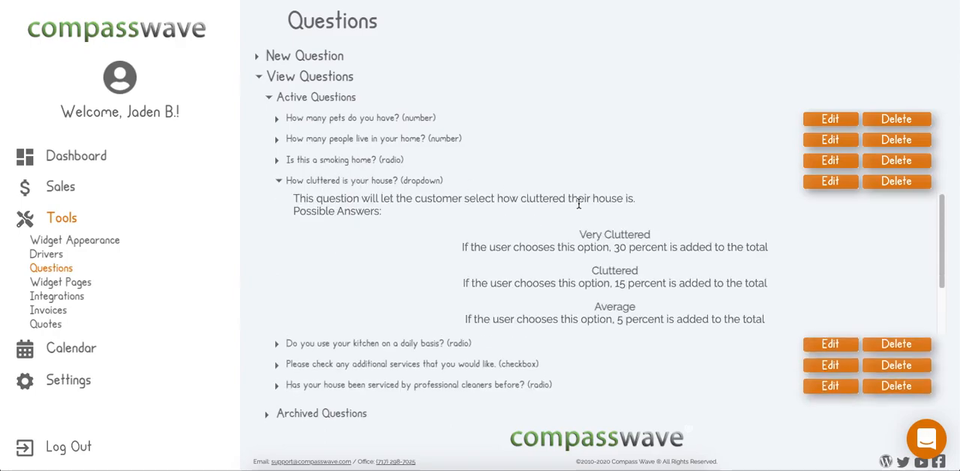
scroll(608, 284, down, 2)
scroll(607, 283, up, 1)
scroll(608, 283, up, 1)
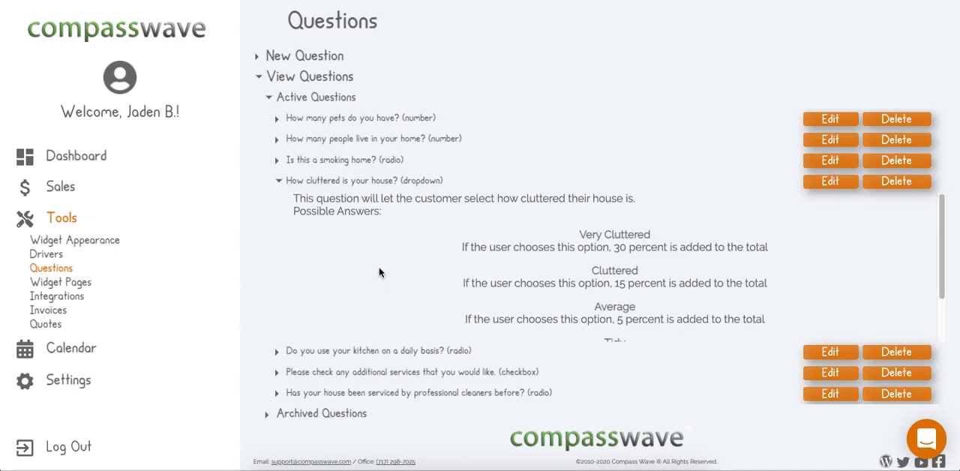
click(622, 249)
double_click(603, 271)
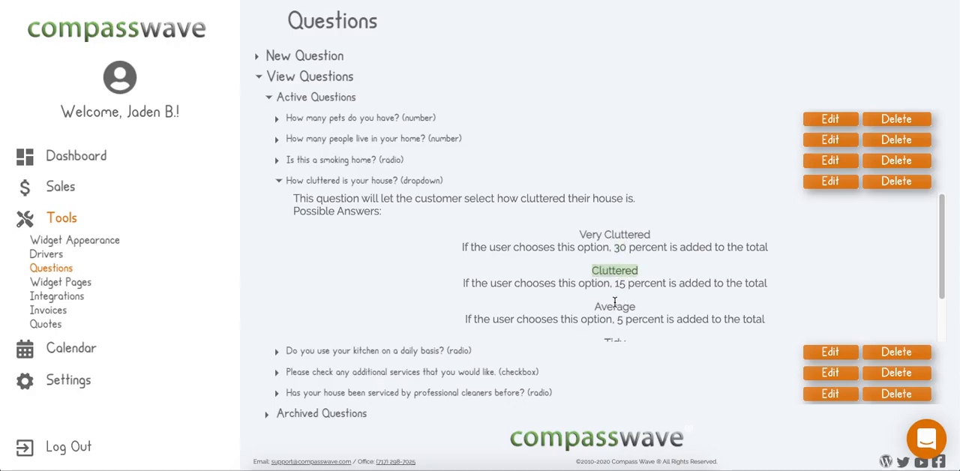
scroll(615, 301, down, 1)
scroll(635, 300, down, 2)
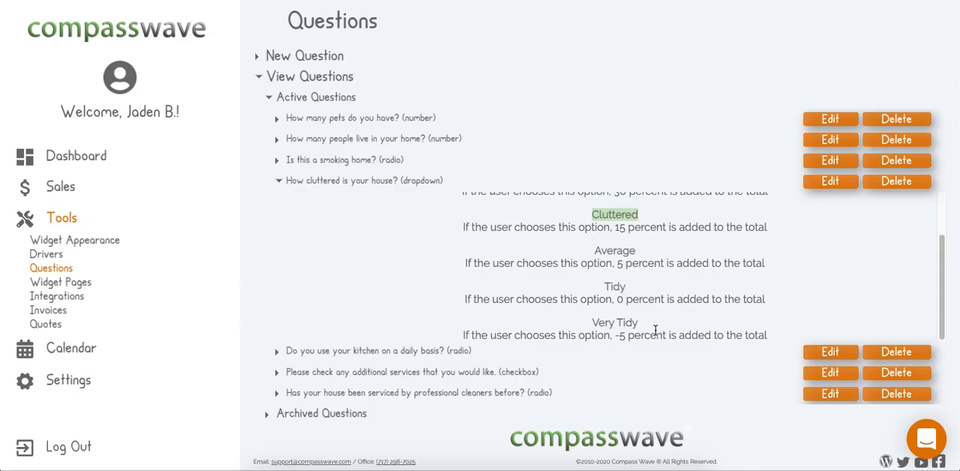
scroll(655, 330, up, 2)
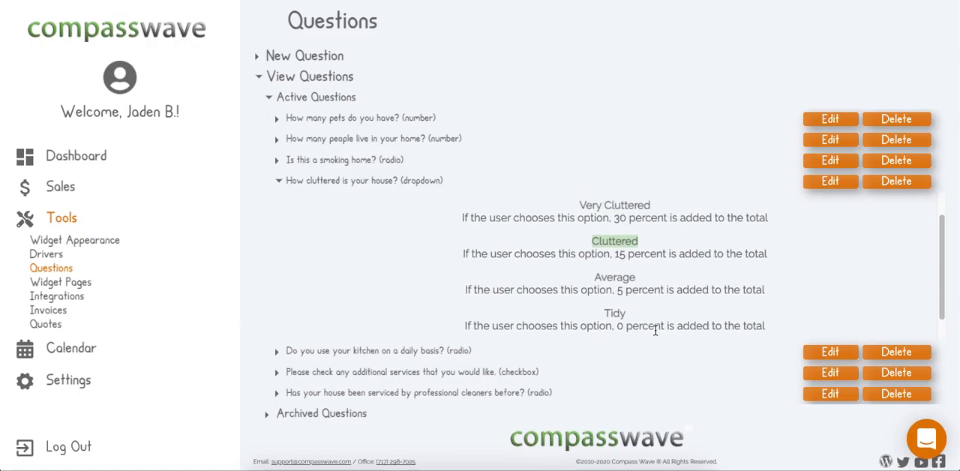
Delete the "How cluttered is your house?" dropdown question and open the new question form.
click(900, 186)
click(595, 54)
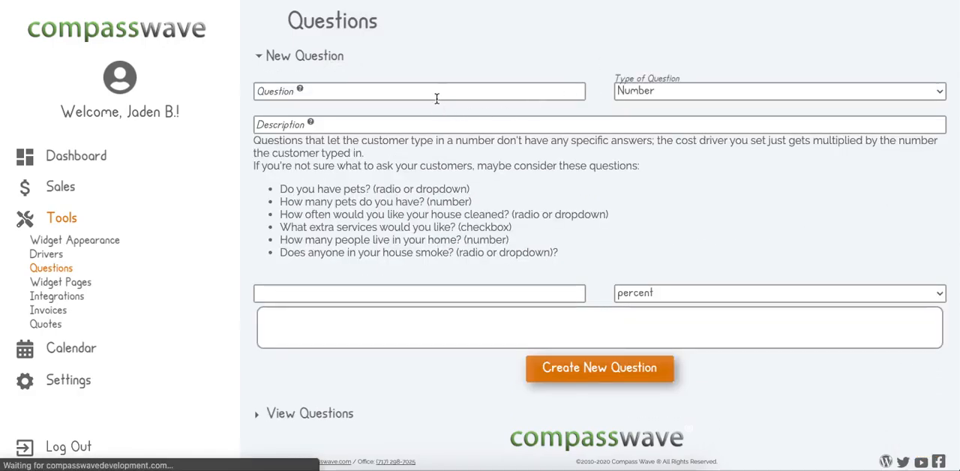
Enter "How cluttered is your house?" as the new question and set its type to Dropdown.
click(367, 95)
text(How cluttered)
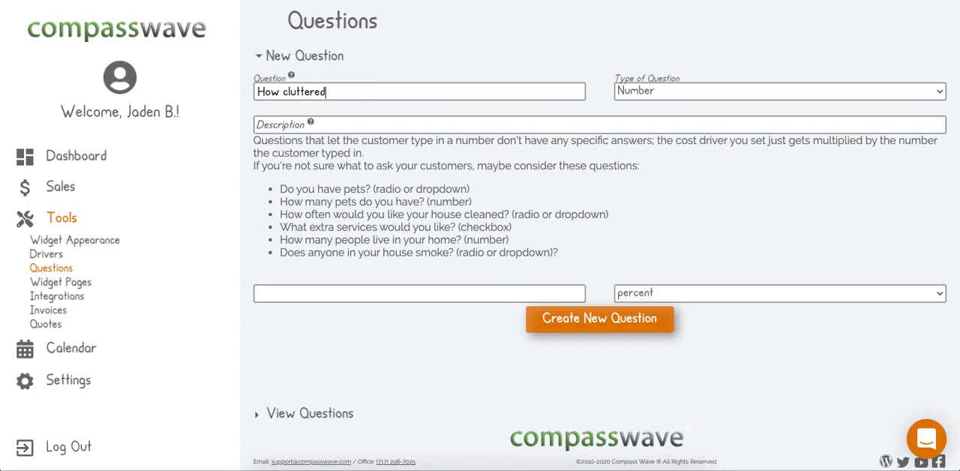
text( is your house?)
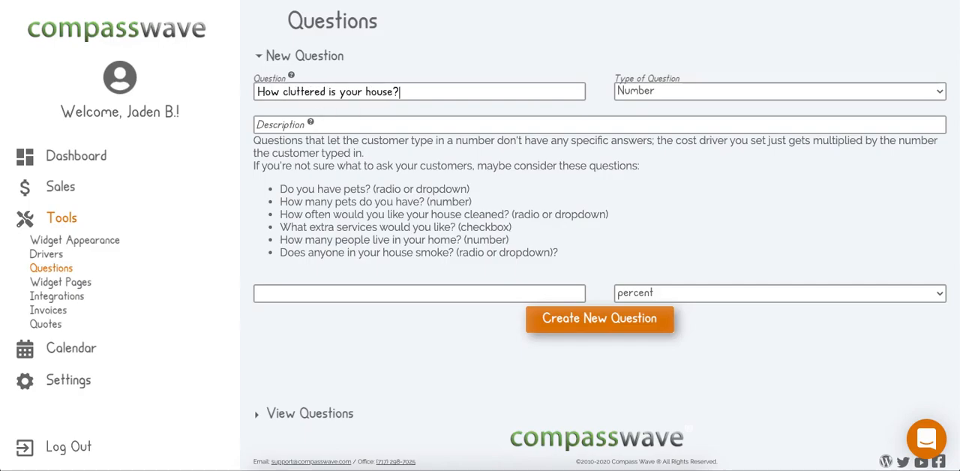
click(657, 92)
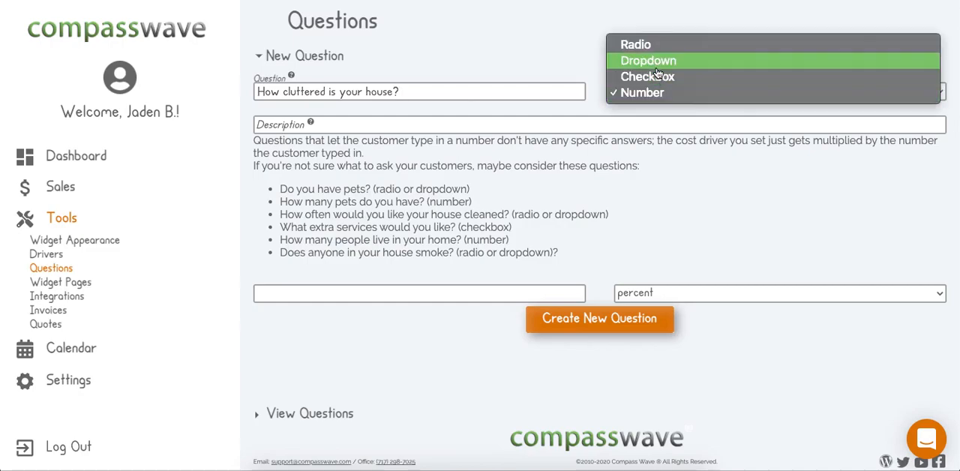
click(657, 63)
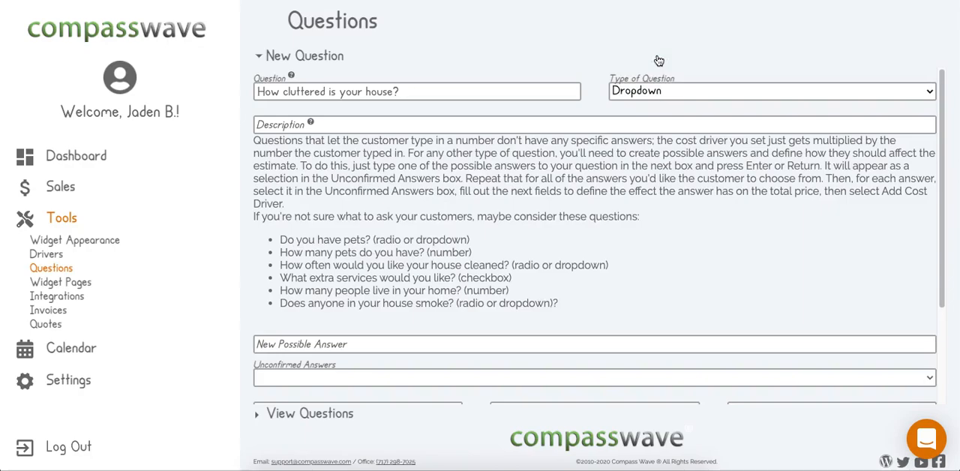
Enter the description "This question adds 30, 15, 5, 0, or -5 percent to the total cost depending on how tidy or cluttered the customer's home is.".
click(513, 124)
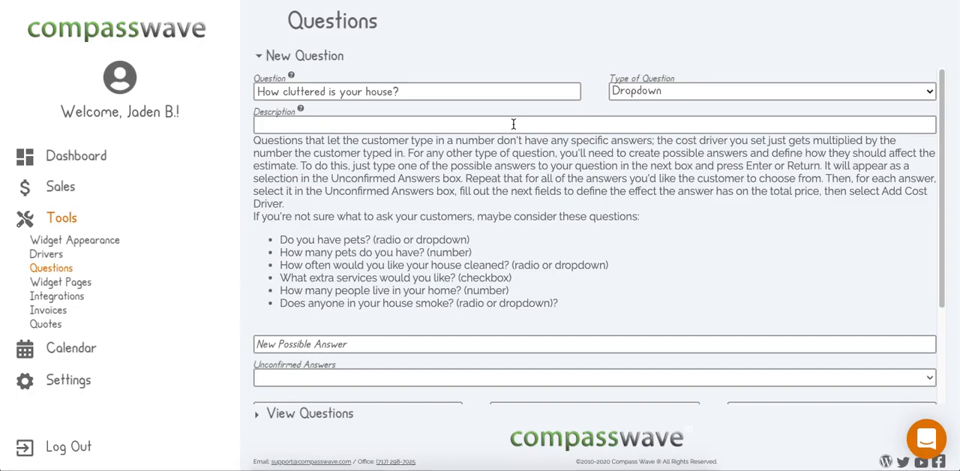
text(This question)
text( ad)
key(BackSpace)
text(ad)
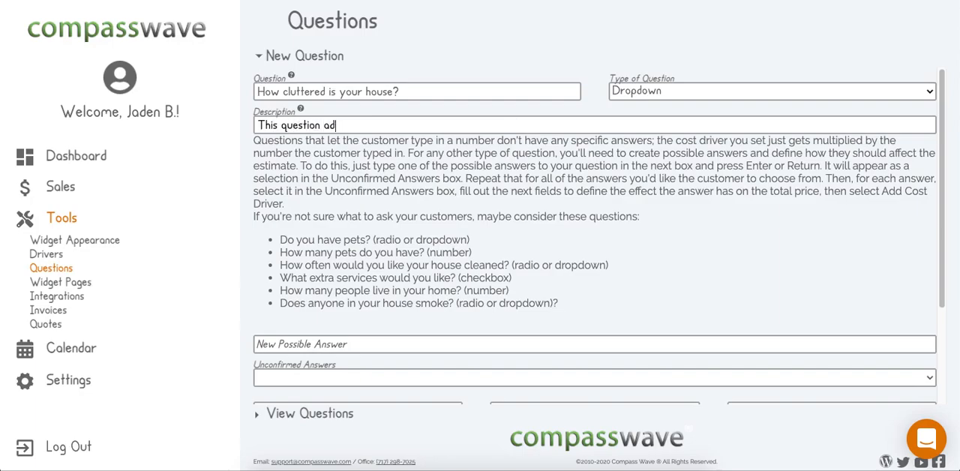
text(ds 30, 15, 5, 0, or -5 percent de)
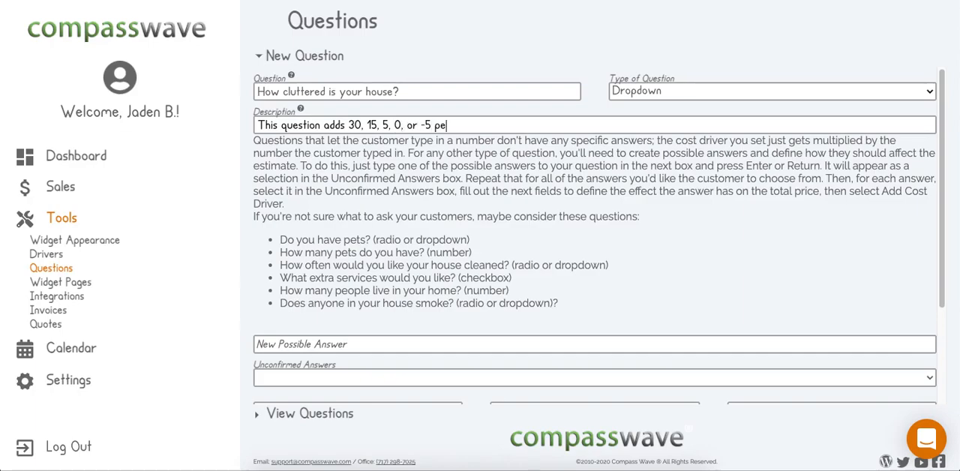
key(BackSpace)
key(BackSpace)
key(BackSpace)
text(to the total cost depending on how tidy)
text( the)
key(BackSpace)
key(BackSpace)
key(BackSpace)
text(or cluttered the customer's home is.)
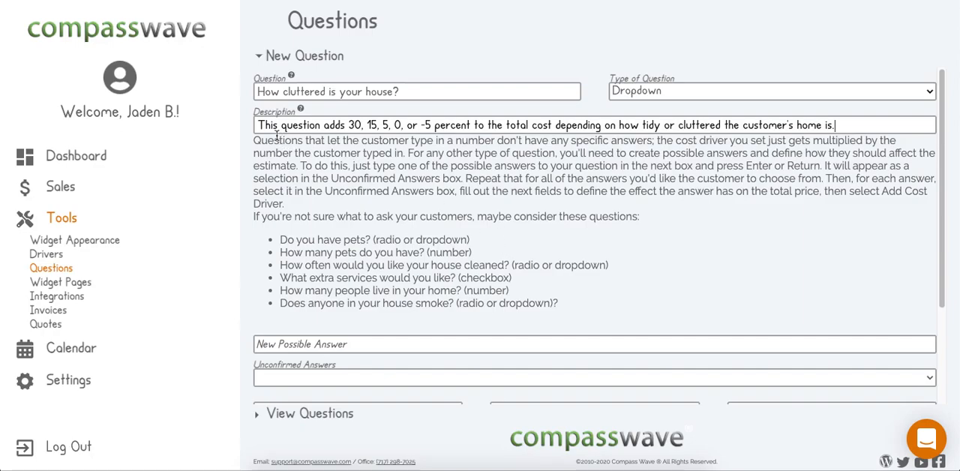
drag(258, 124, 860, 126)
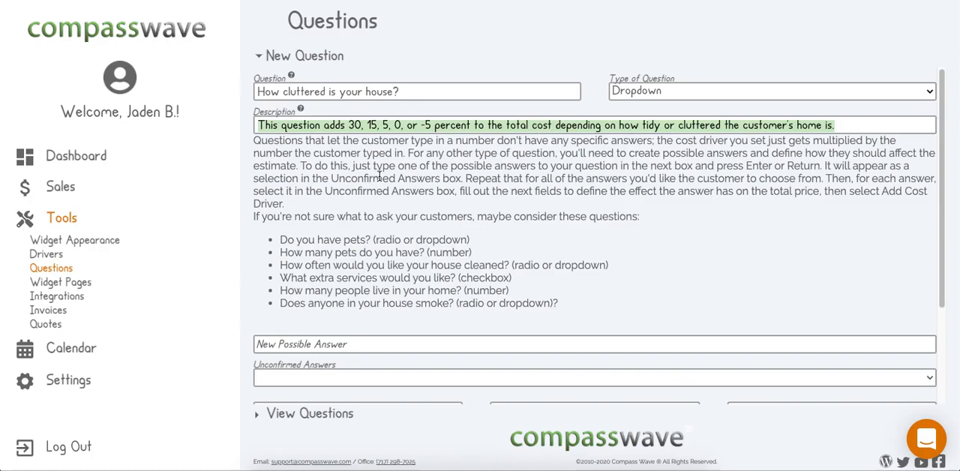
Add "Very Cluttered" as a possible answer to the new dropdown question.
click(385, 124)
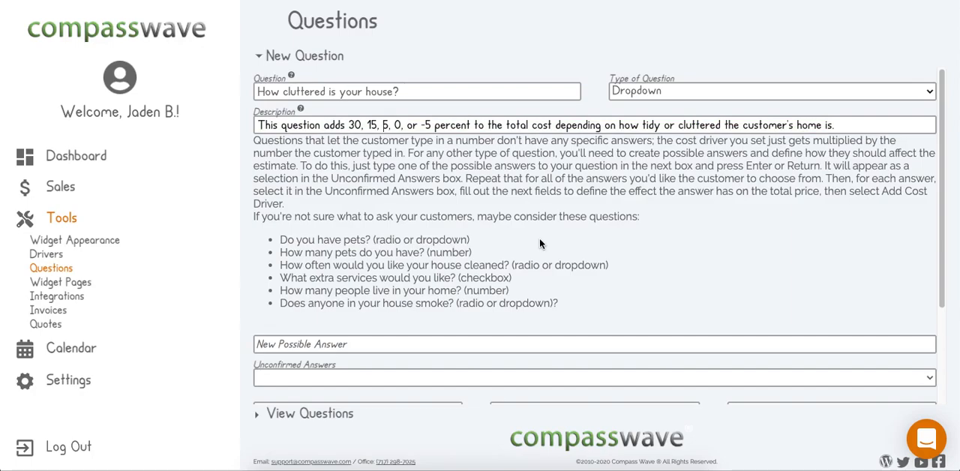
scroll(540, 238, down, 3)
click(385, 214)
scroll(387, 214, up, 3)
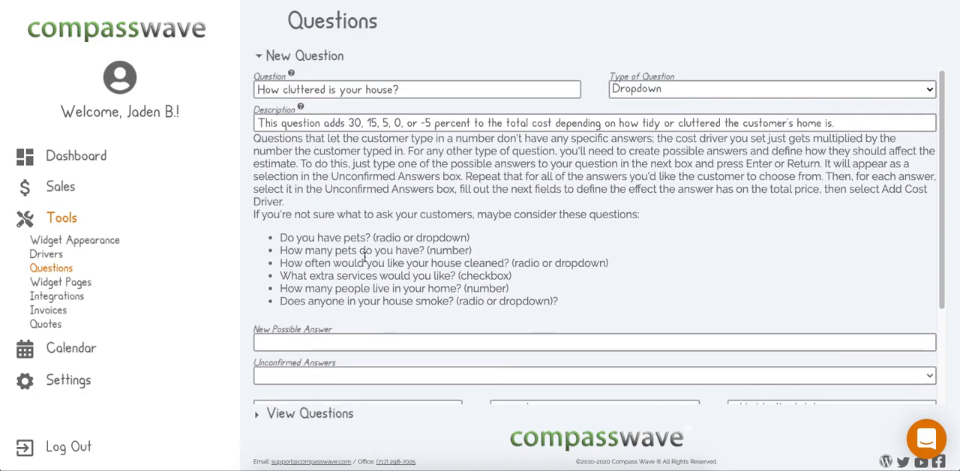
scroll(285, 339, down, 3)
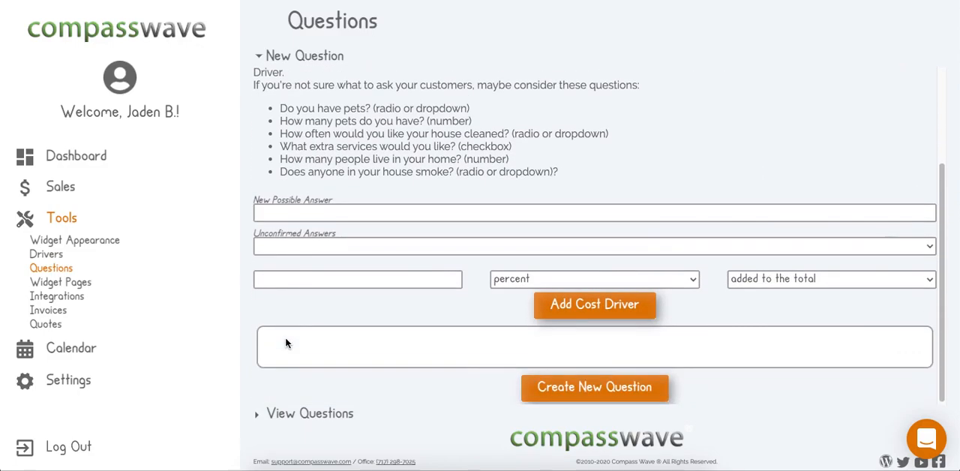
text(Very Cluttered)
key(Return)
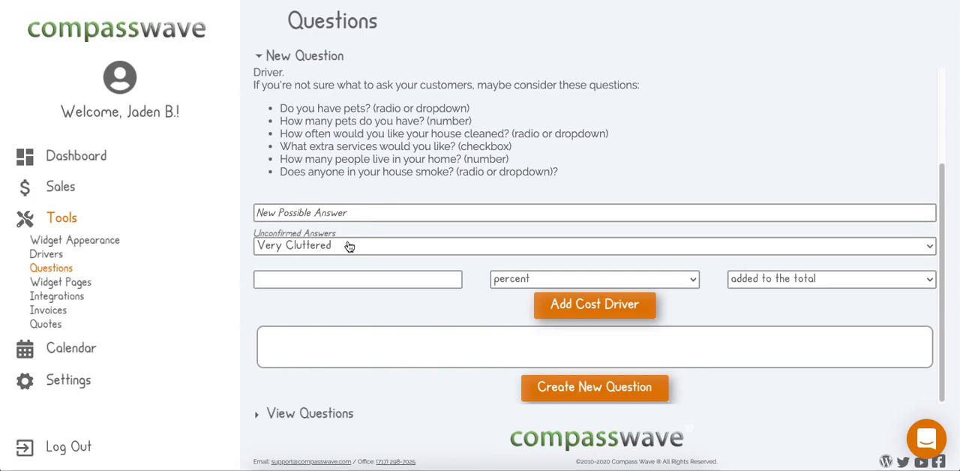
Give the "Very Cluttered" answer a cost driver of 30 percent added to the total.
click(350, 247)
click(348, 279)
text(30)
click(510, 278)
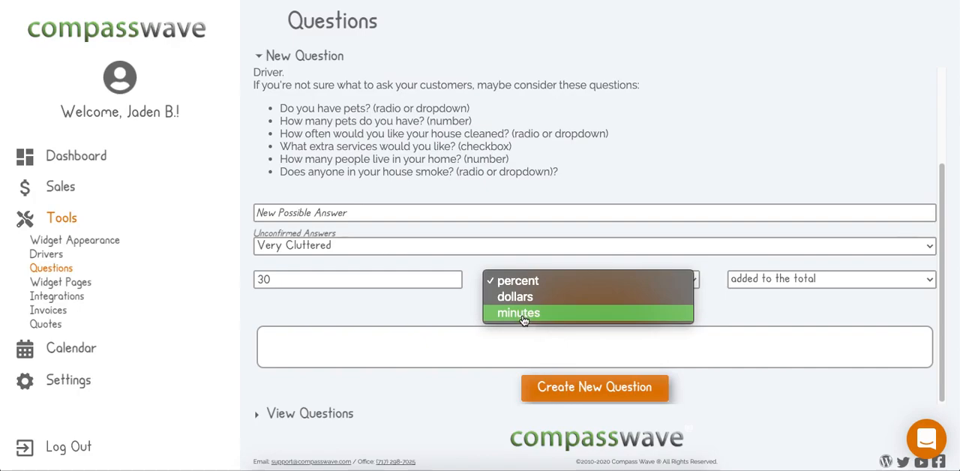
click(517, 283)
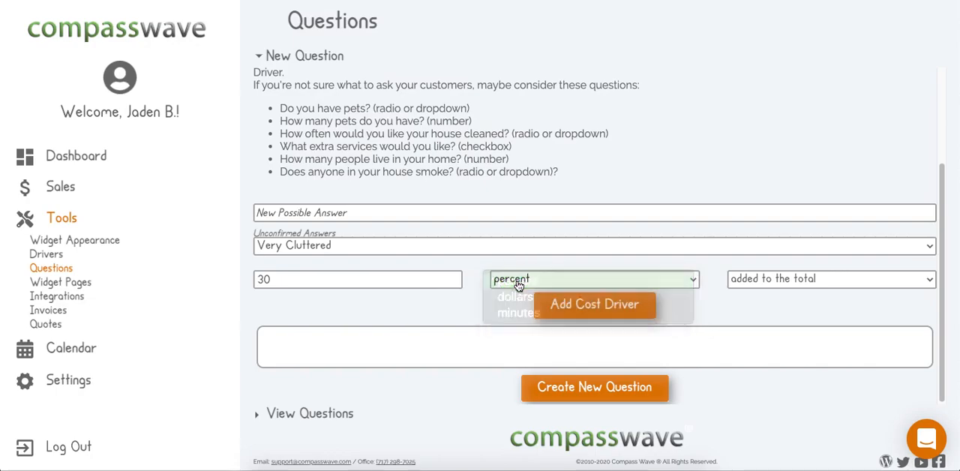
click(764, 279)
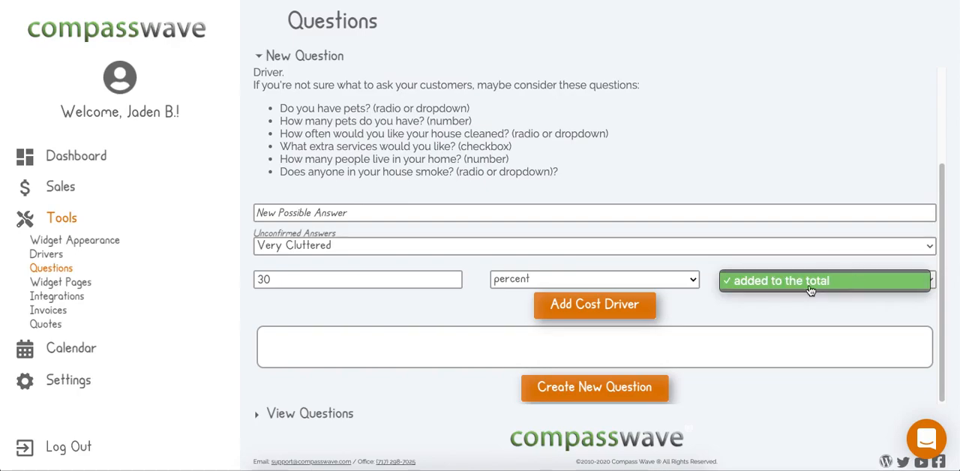
click(833, 292)
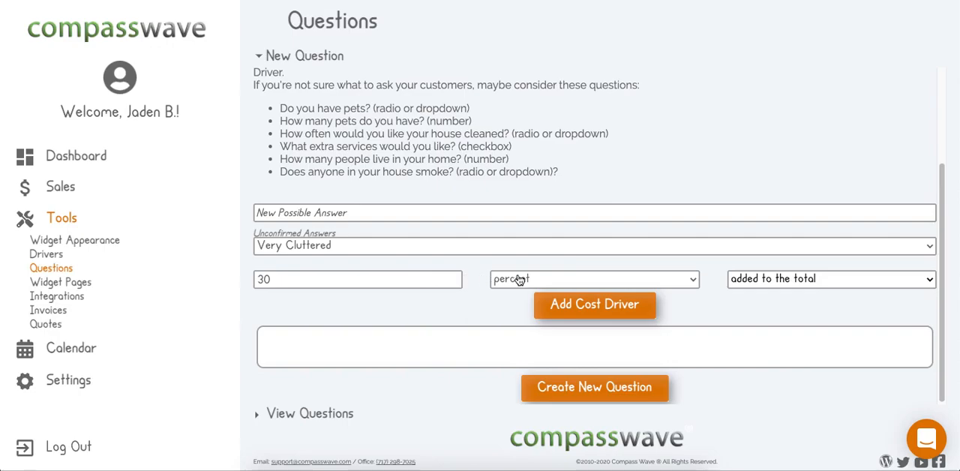
click(585, 301)
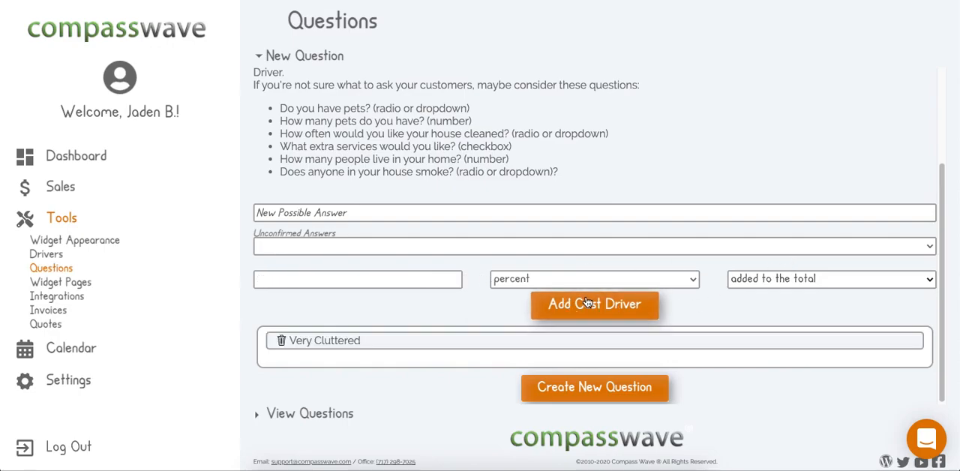
Add the possible answer "Cluttered" with a cost driver of 15 percent added to the total.
click(332, 212)
text(Cluttered)
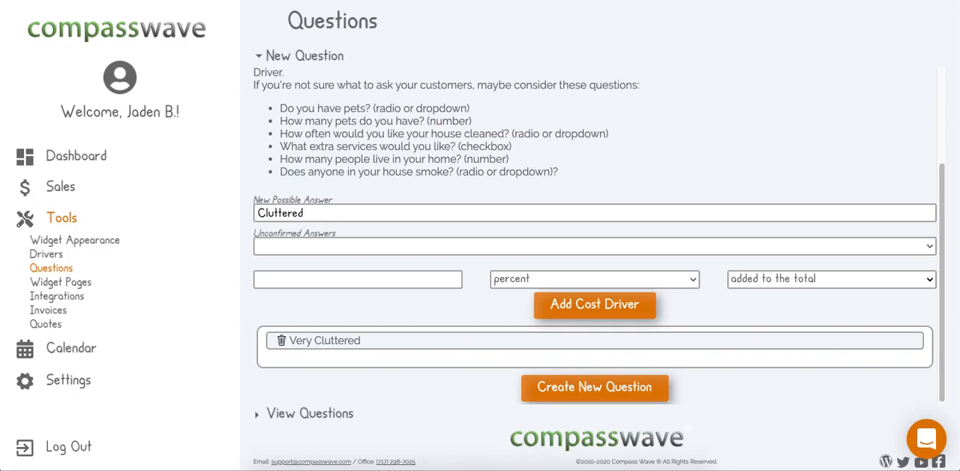
key(Return)
text(15)
key(Return)
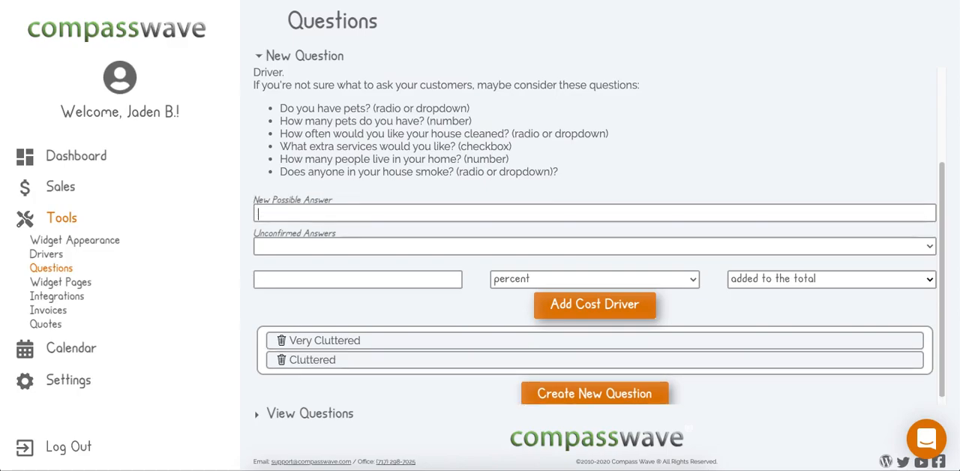
Add the answers "Average" with 5 percent and "Tidy" with 0 percent added to the total.
text(rage)
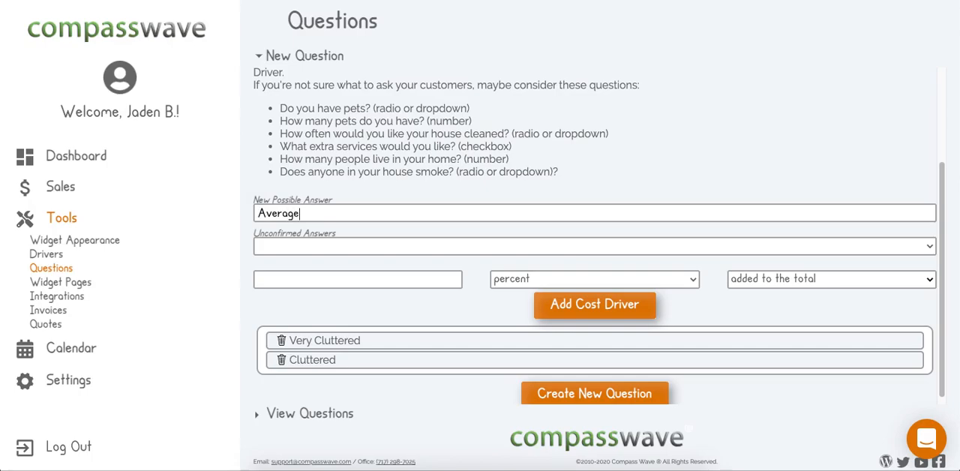
key(Return)
text(0)
key(Return)
text(Tidy)
key(Return)
text(0)
key(Return)
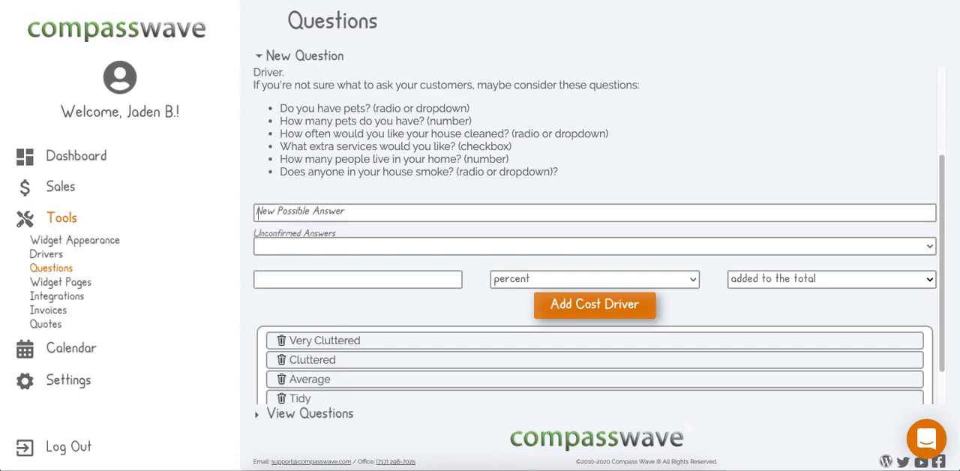
Add the answer "Very Tidy" with -5 percent added to the total and create the question.
text(Very Tidy)
key(Return)
text(15)
key(Return)
scroll(450, 246, down, 1)
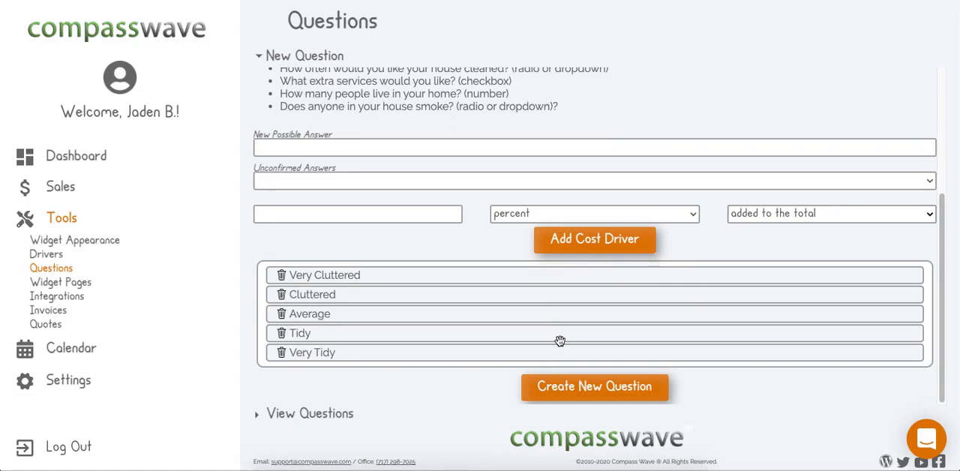
click(602, 398)
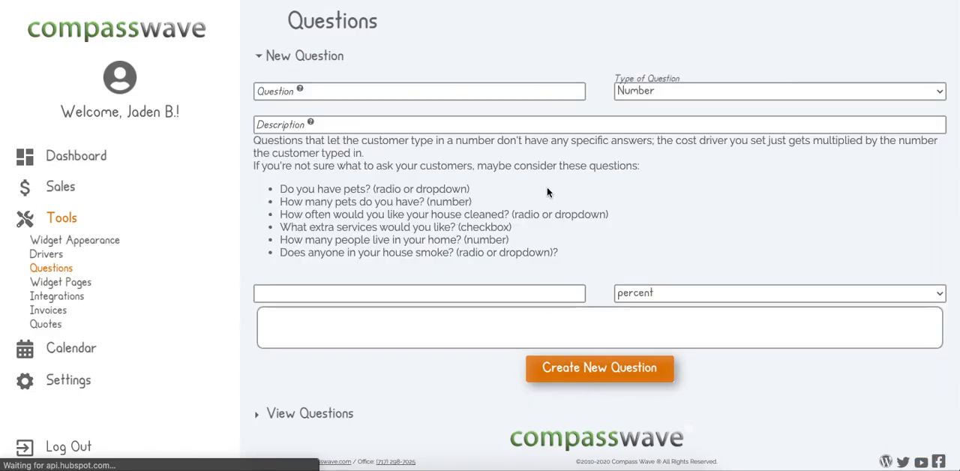
Examine the description and possible answers of "How cluttered is your house?" among the active questions.
click(303, 413)
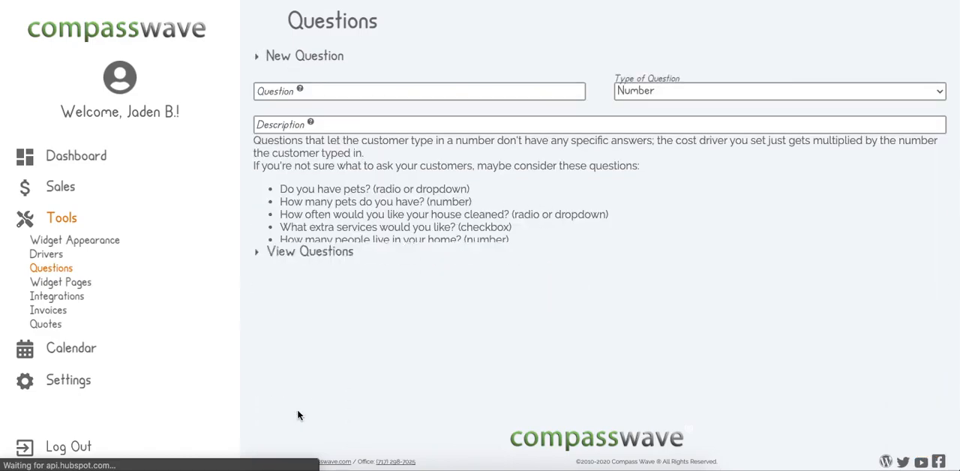
click(311, 76)
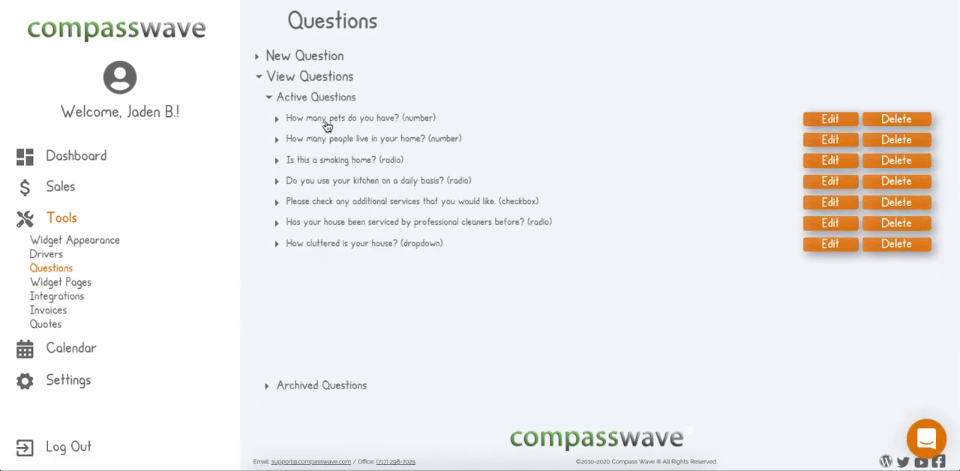
click(316, 248)
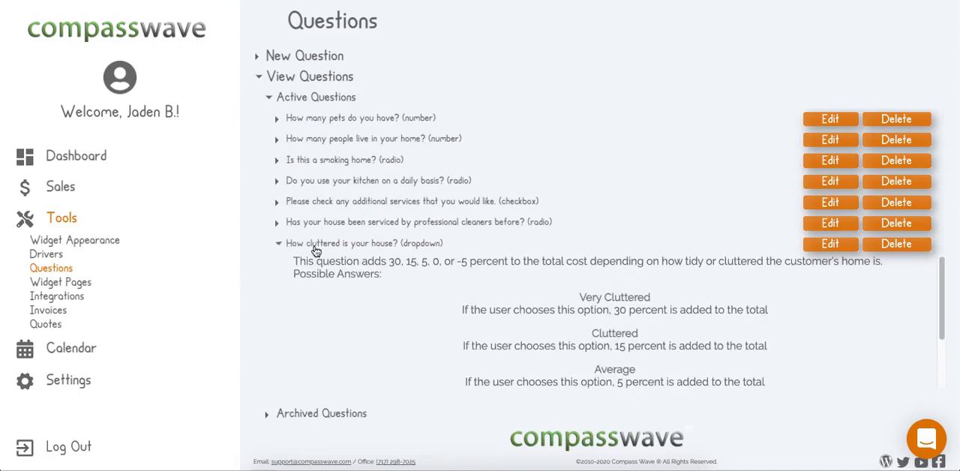
drag(294, 263, 403, 261)
click(439, 279)
scroll(439, 282, down, 1)
scroll(551, 284, up, 1)
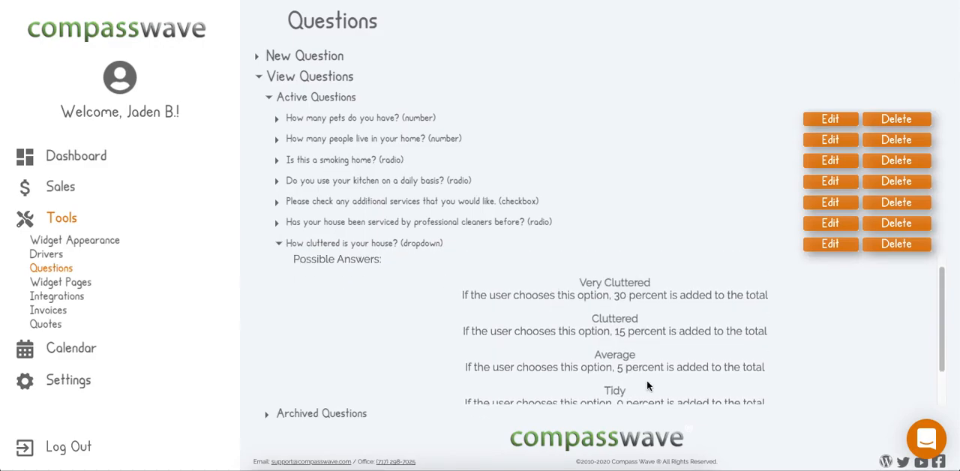
Open "How cluttered is your house?" for editing, review its fields and answers, and close it without updating.
click(818, 246)
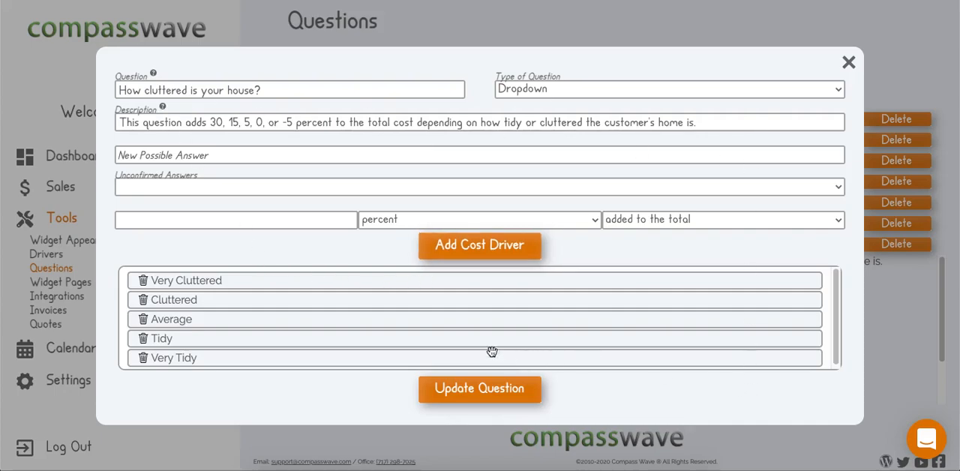
mouse_move(188, 323)
mouse_down()
mouse_move(188, 300)
mouse_move(191, 319)
mouse_up()
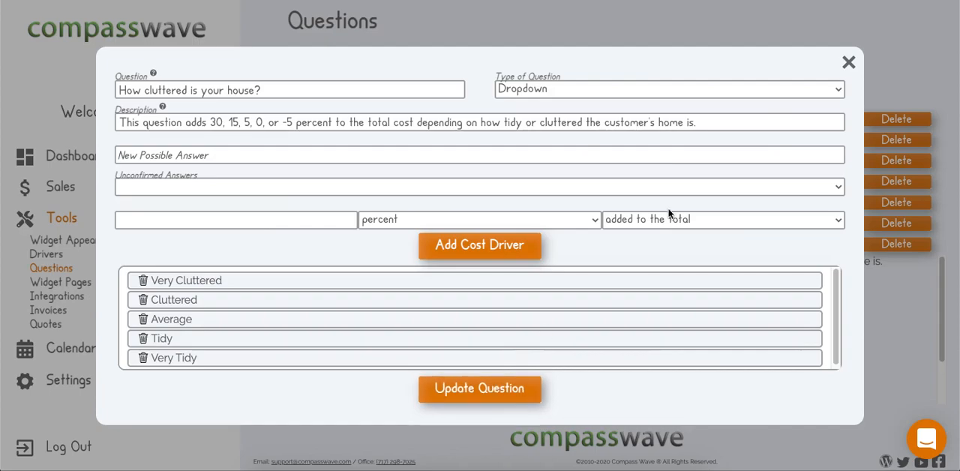
click(849, 60)
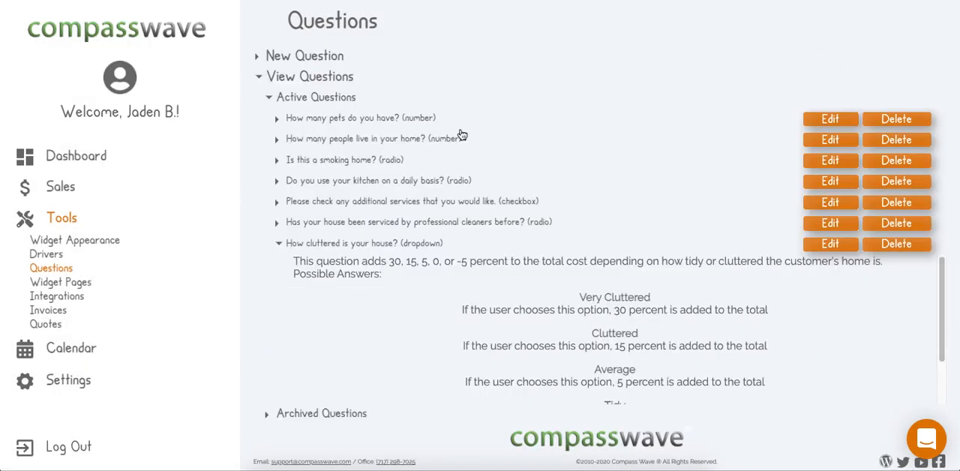